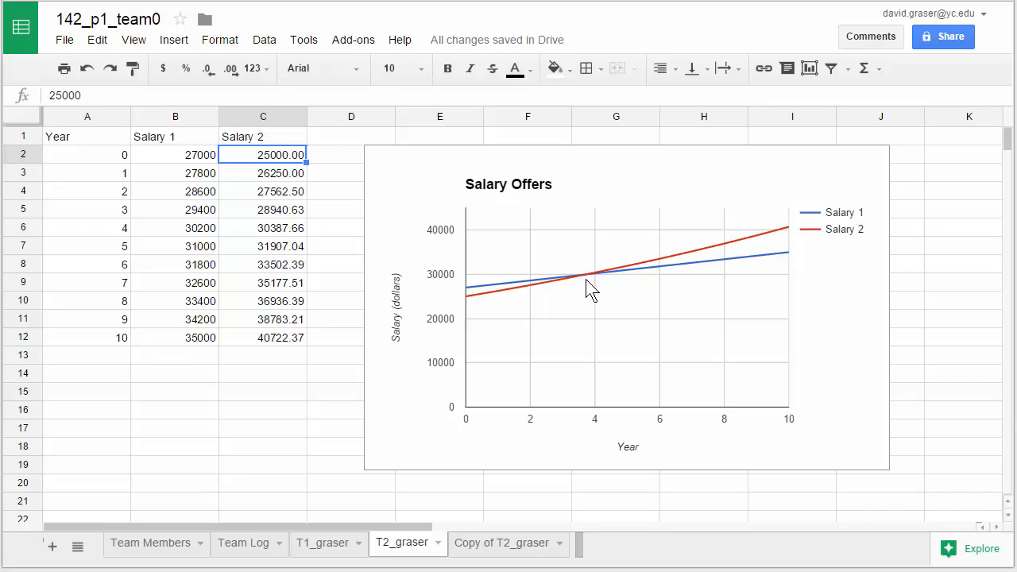
- On the copied T2 sheet, extend the Year, Salary 1 and Salary 2 series from A11:C12 down through row 22
{"action": "left_click", "coordinate": [506, 552]}
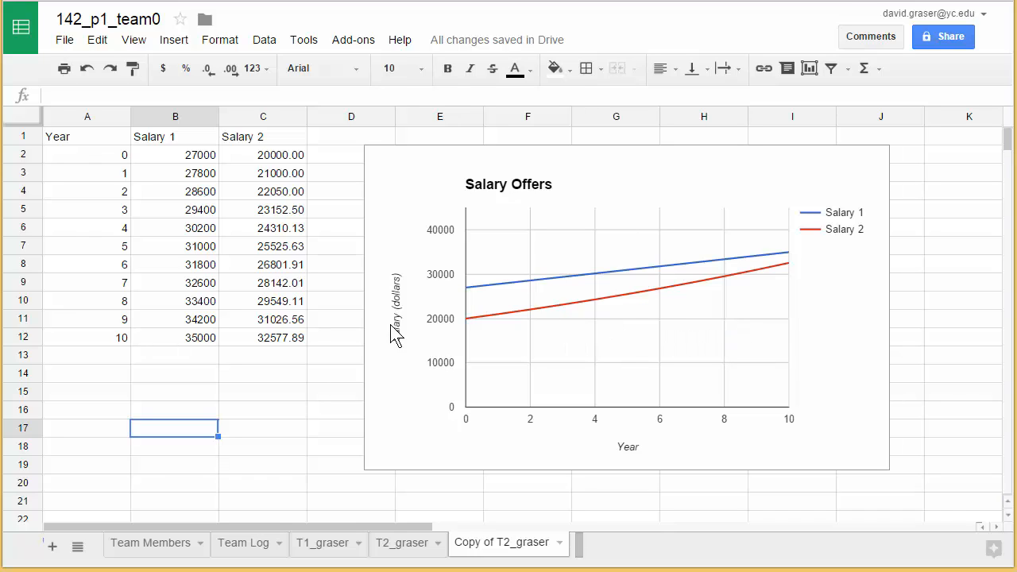
{"action": "left_click", "coordinate": [108, 326]}
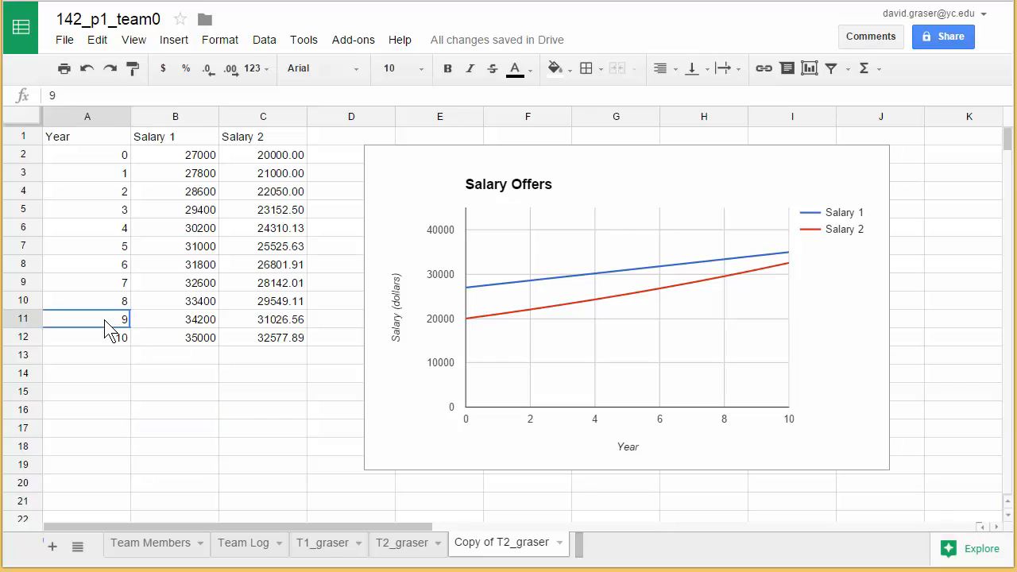
{"action": "left_click_drag", "start_coordinate": [109, 326], "coordinate": [245, 336]}
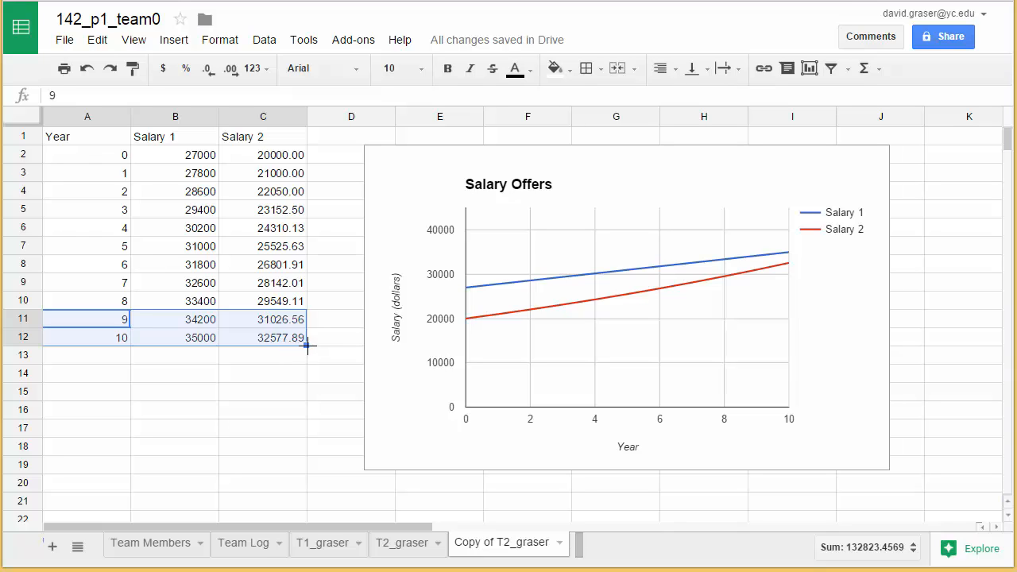
{"action": "left_click_drag", "start_coordinate": [307, 345], "coordinate": [306, 474]}
{"action": "left_click_drag", "start_coordinate": [306, 518], "coordinate": [306, 518]}
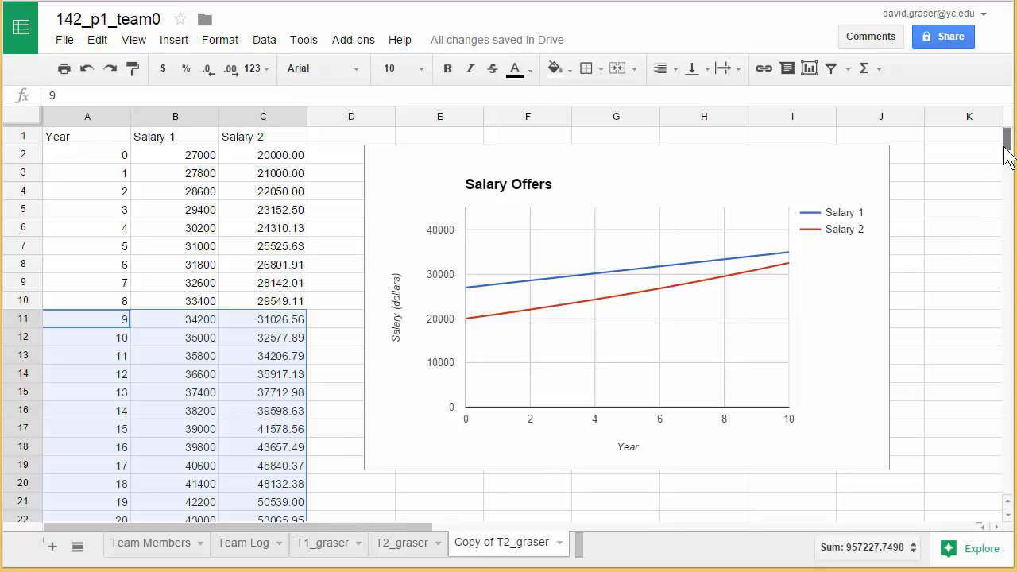
{"action": "mouse_move", "coordinate": [1007, 140]}
{"action": "left_mouse_down"}
{"action": "mouse_move", "coordinate": [1007, 157]}
{"action": "mouse_move", "coordinate": [1006, 136]}
{"action": "left_mouse_up"}
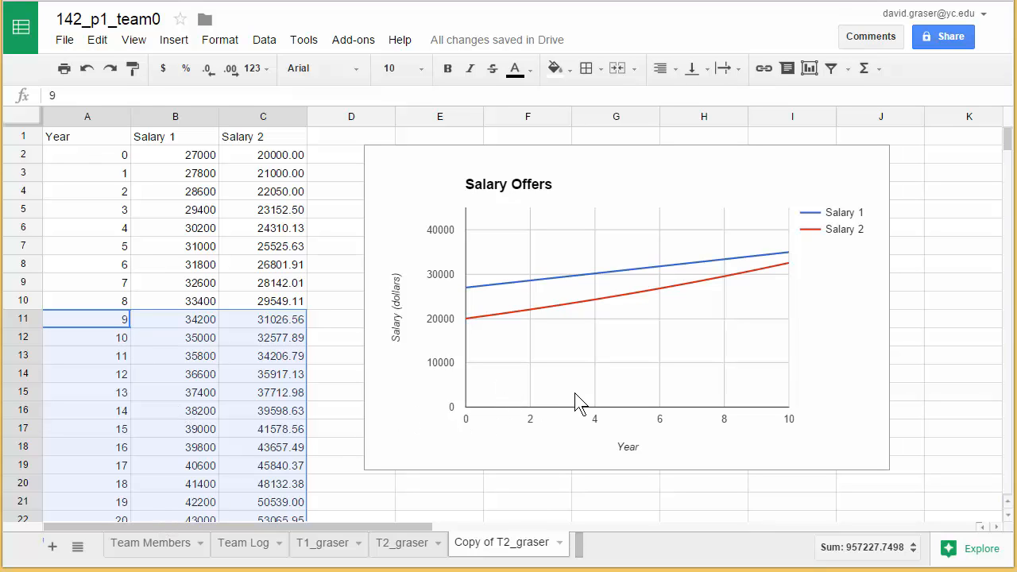
- In the advanced editor for the Salary Offers chart, change the data range on the copied sheet to A1:C22
{"action": "left_click", "coordinate": [824, 350]}
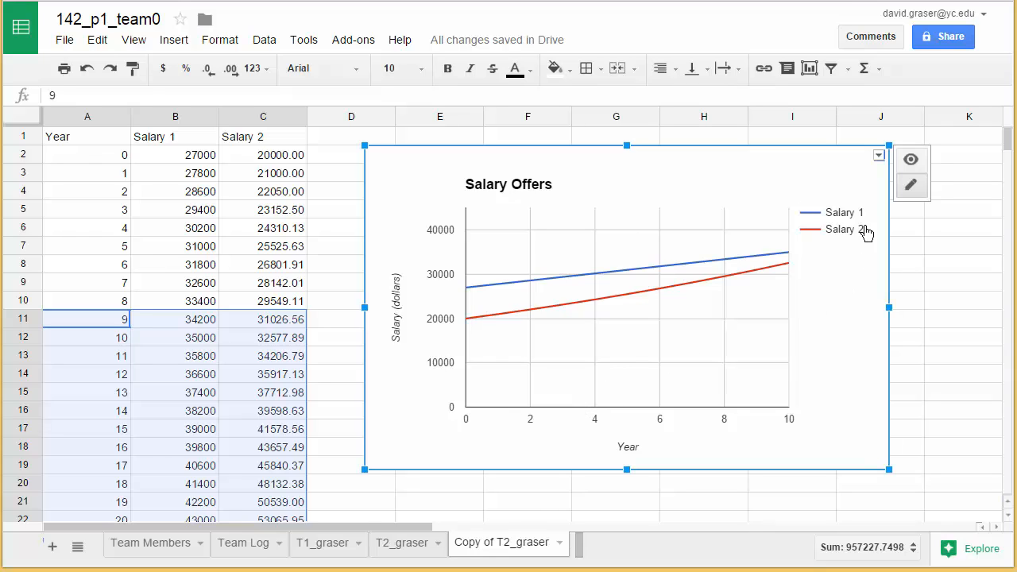
{"action": "left_click", "coordinate": [879, 157]}
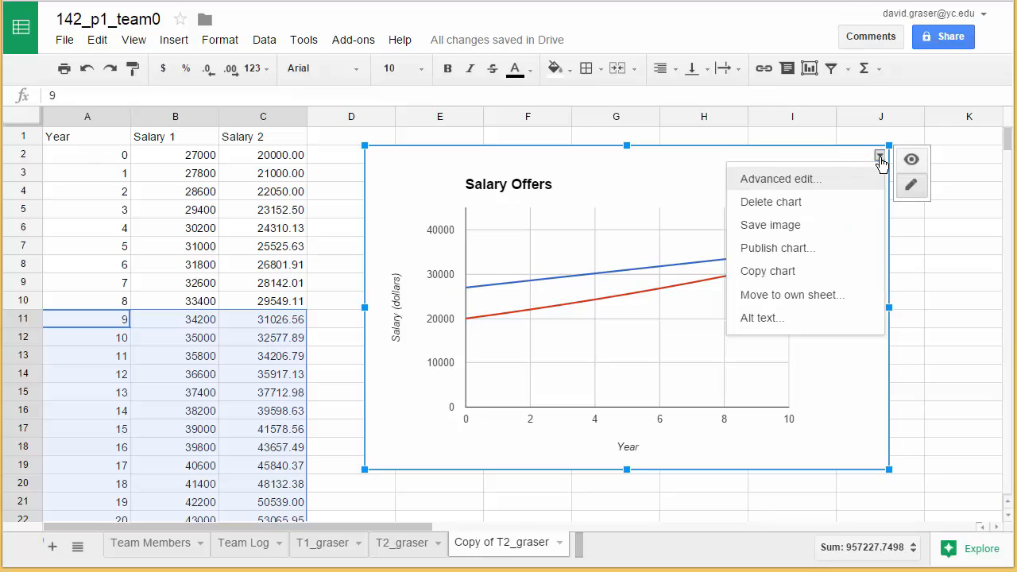
{"action": "left_click", "coordinate": [777, 183]}
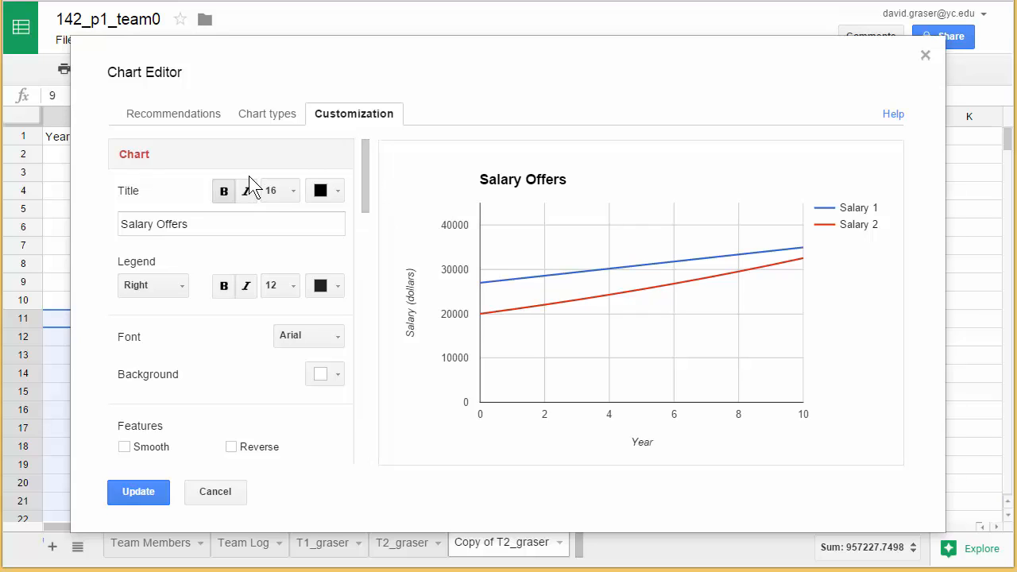
{"action": "left_click", "coordinate": [169, 120]}
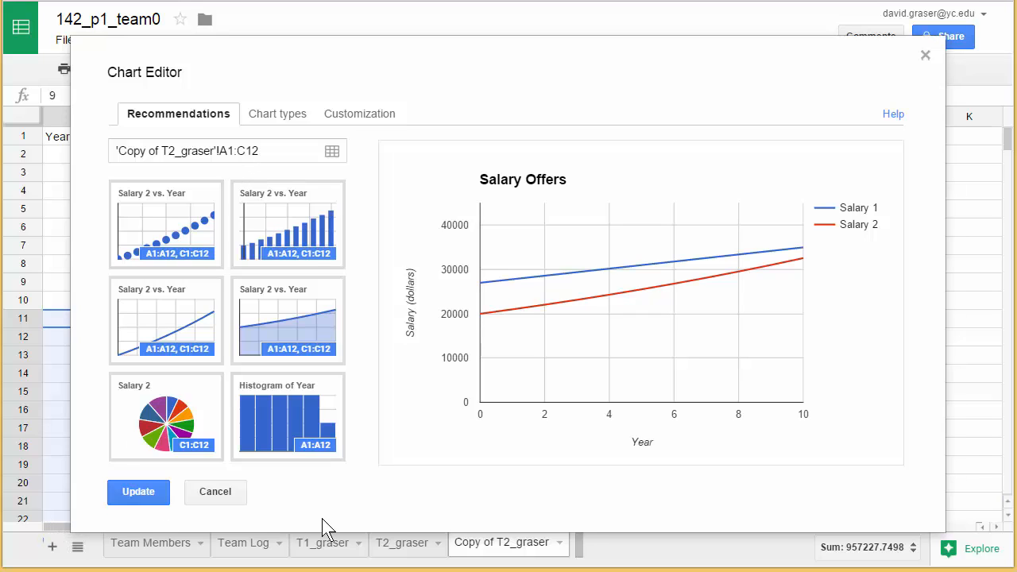
{"action": "left_click", "coordinate": [262, 151]}
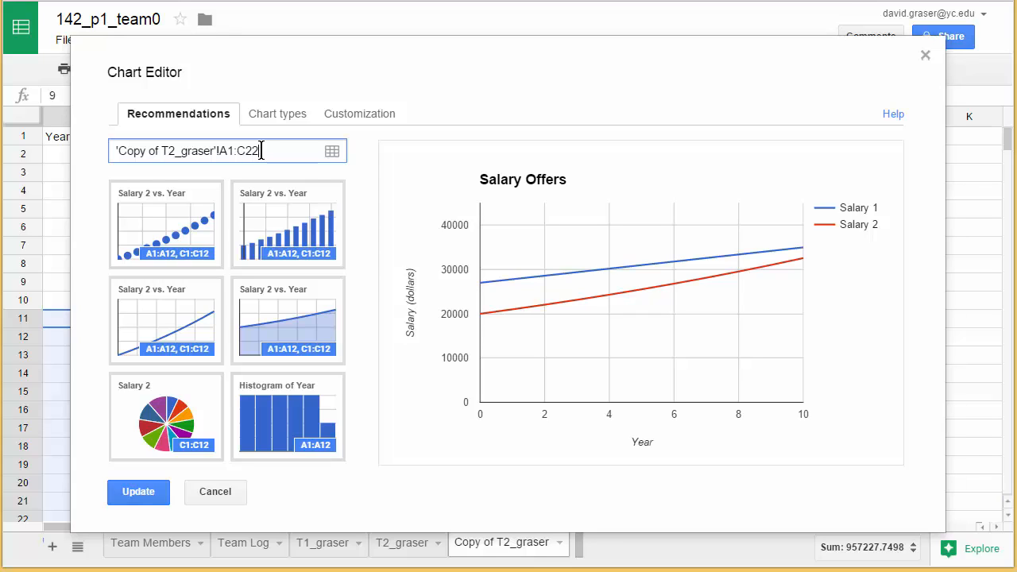
- Set the chart's horizontal axis minimum to 0 and maximum to 20, and update the chart
{"action": "left_click", "coordinate": [352, 118]}
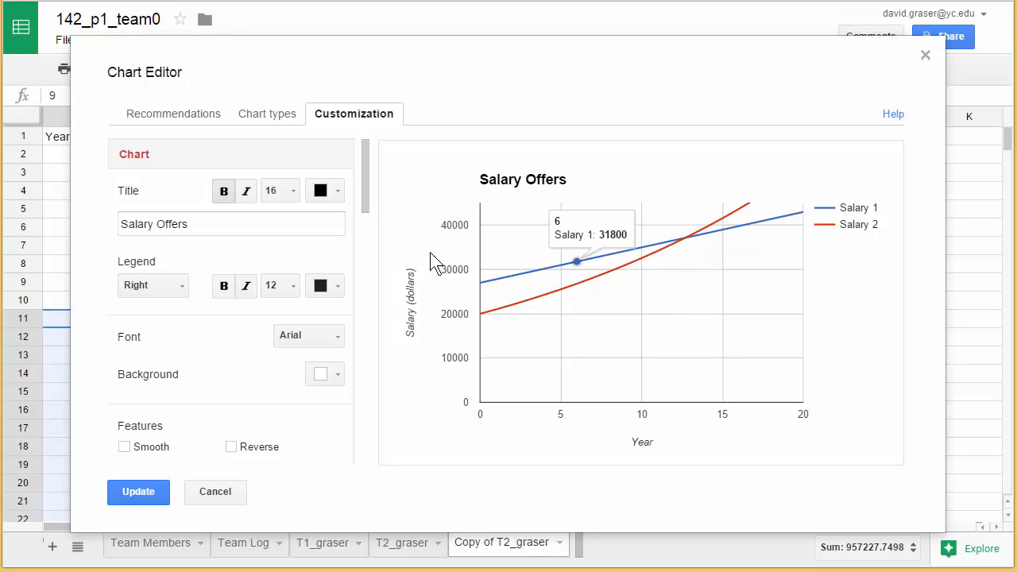
{"action": "scroll", "coordinate": [370, 216], "scroll_direction": "down", "scroll_amount": 1}
{"action": "left_click_drag", "start_coordinate": [367, 210], "coordinate": [375, 294]}
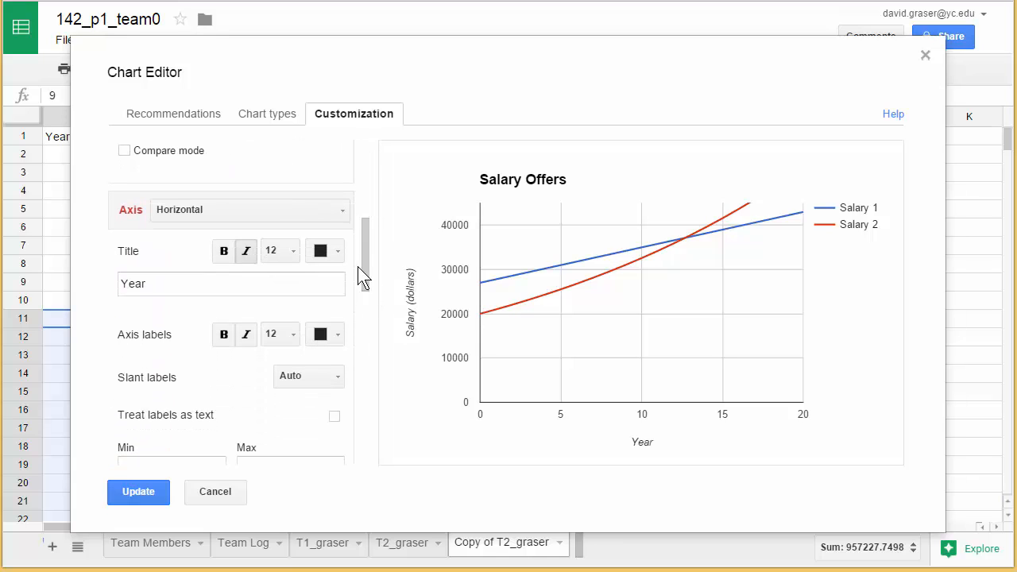
{"action": "left_click_drag", "start_coordinate": [366, 257], "coordinate": [366, 293]}
{"action": "left_click", "coordinate": [147, 329]}
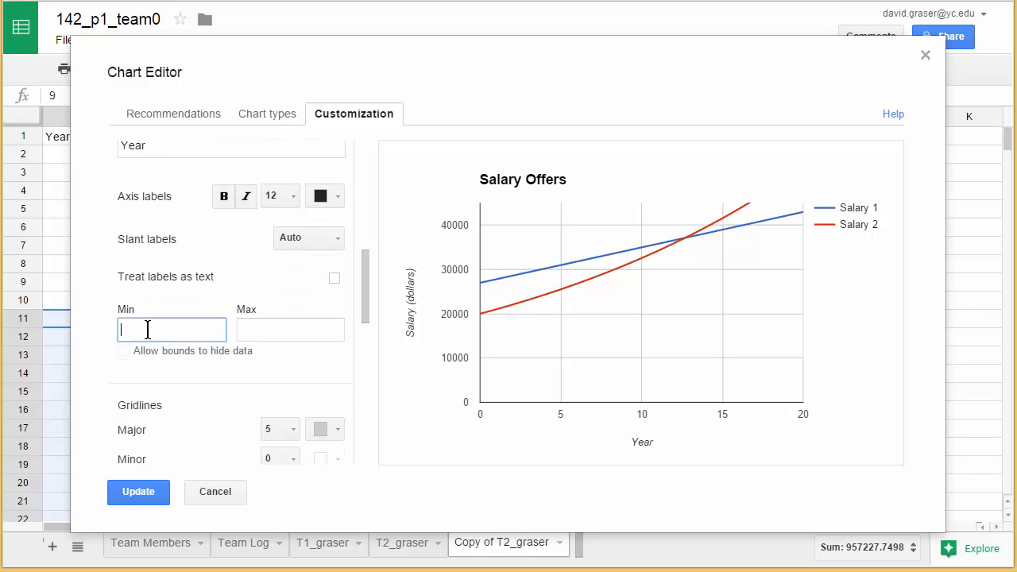
{"action": "left_click", "coordinate": [249, 330]}
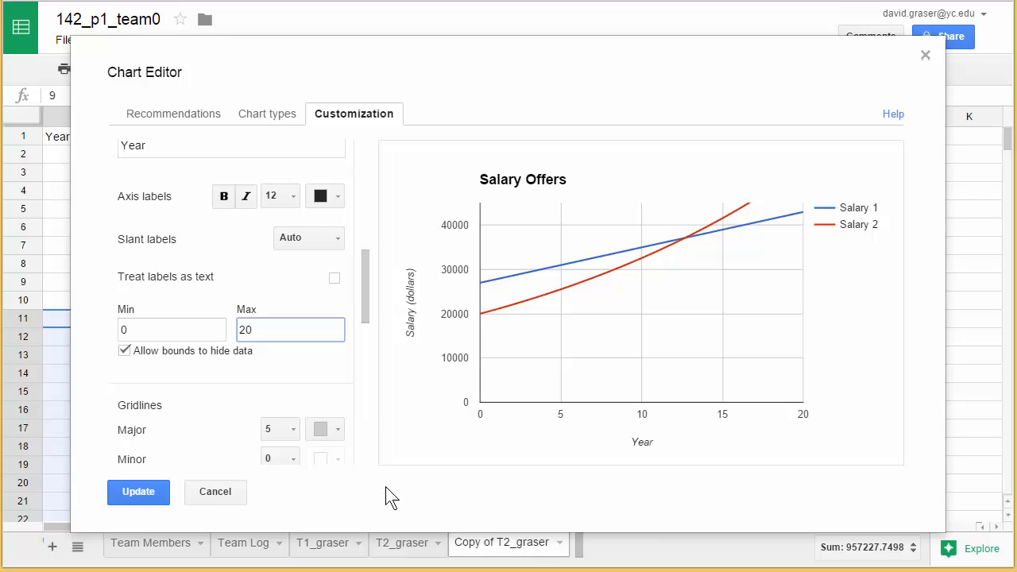
{"action": "left_click", "coordinate": [149, 494]}
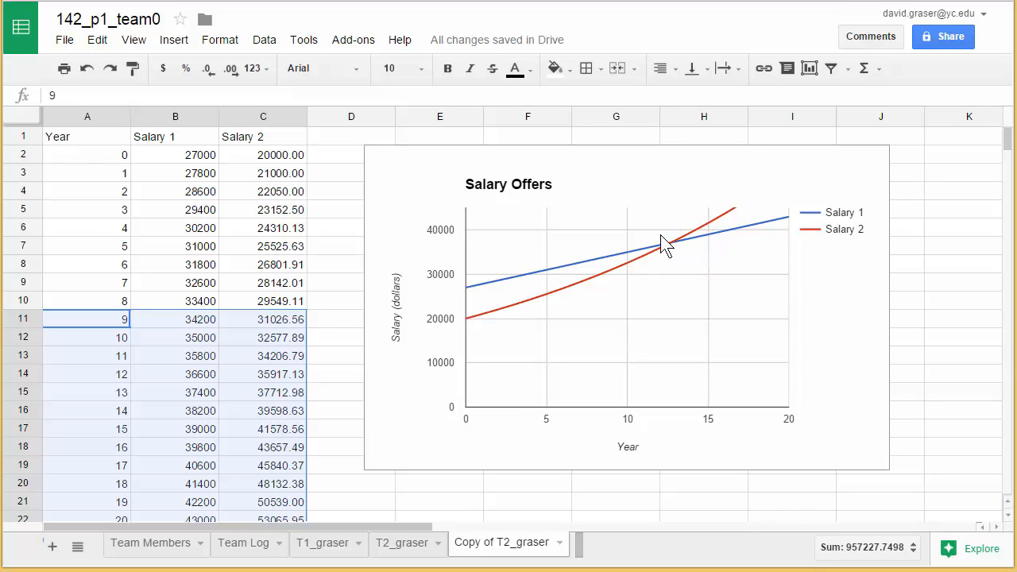
- Set the Salary Offers chart's left vertical axis maximum to 60000 and update the chart
{"action": "left_click", "coordinate": [846, 350]}
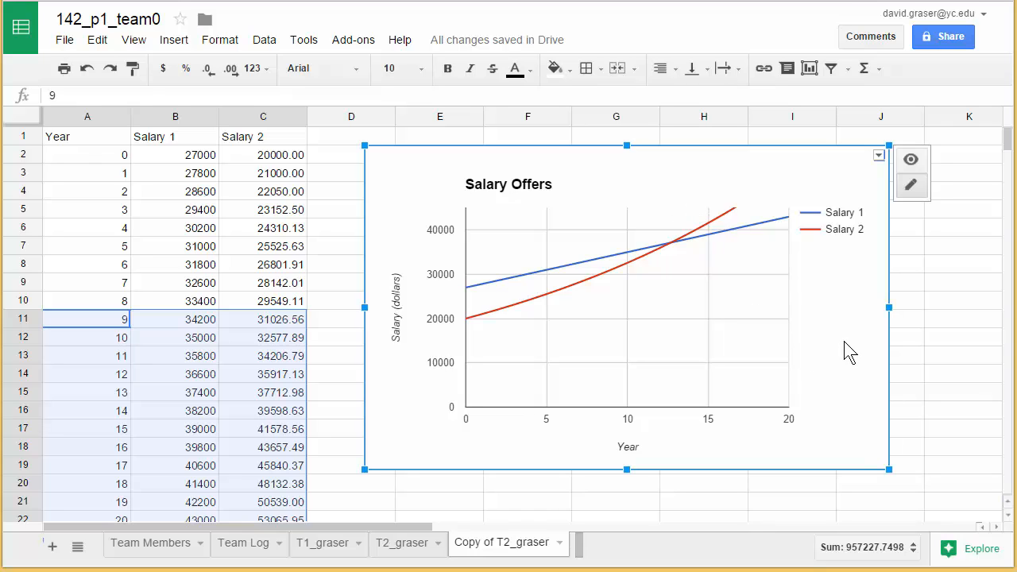
{"action": "left_click", "coordinate": [879, 154]}
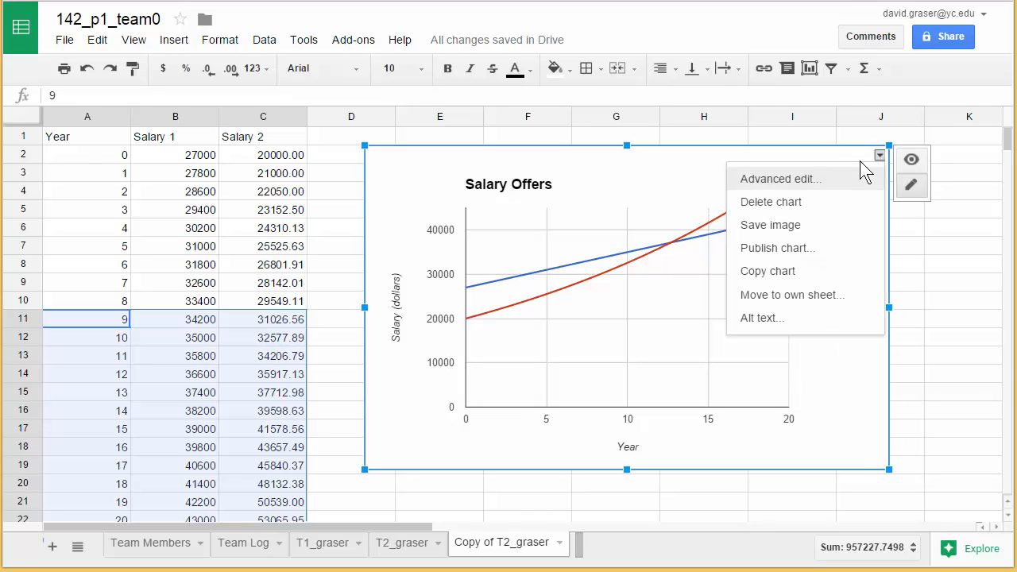
{"action": "left_click", "coordinate": [790, 181]}
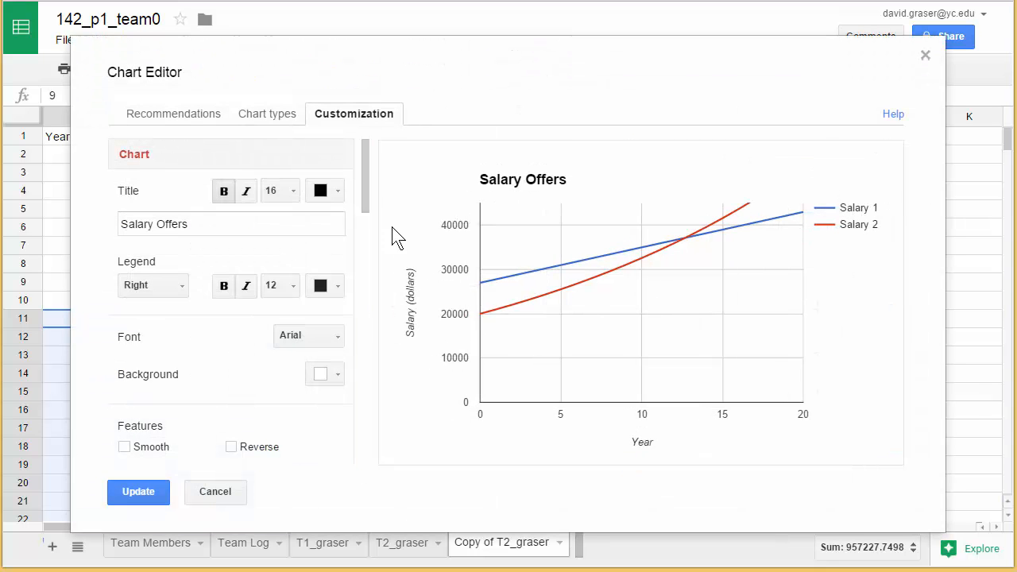
{"action": "left_click_drag", "start_coordinate": [365, 161], "coordinate": [375, 262]}
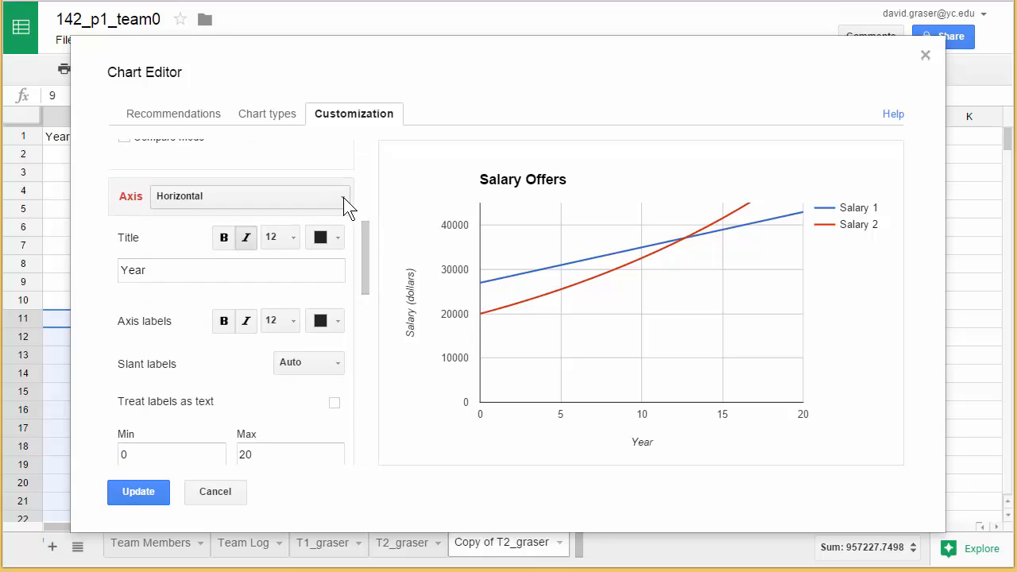
{"action": "left_click", "coordinate": [343, 197]}
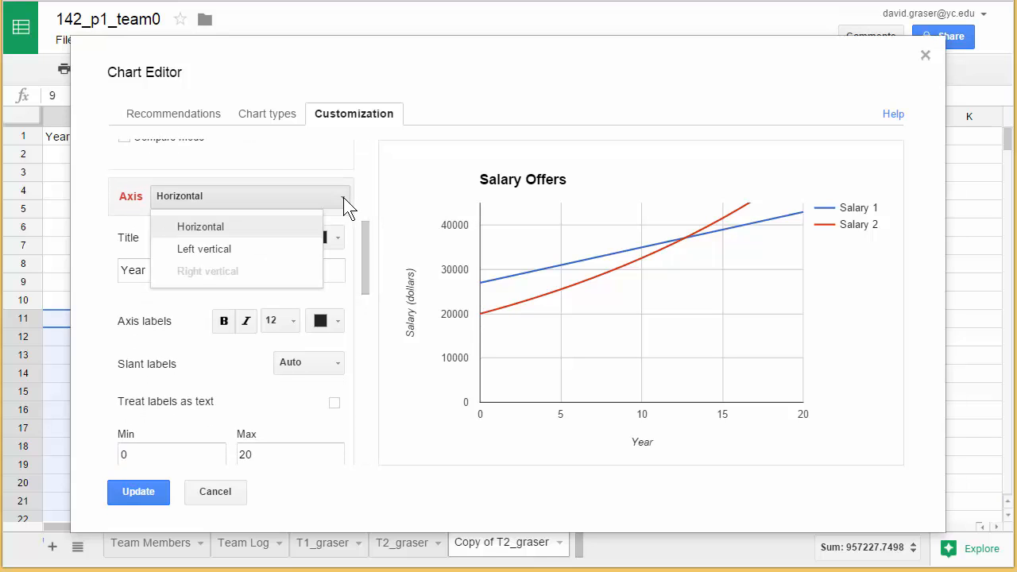
{"action": "left_click", "coordinate": [214, 253]}
{"action": "left_click_drag", "start_coordinate": [272, 378], "coordinate": [237, 379]}
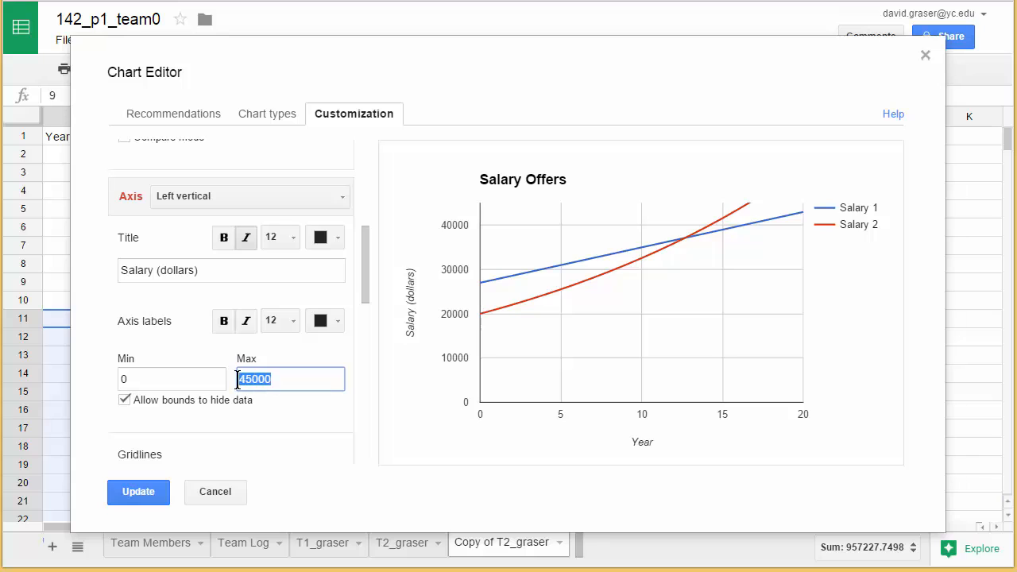
{"action": "type", "text": "60"}
{"action": "left_click", "coordinate": [144, 491]}
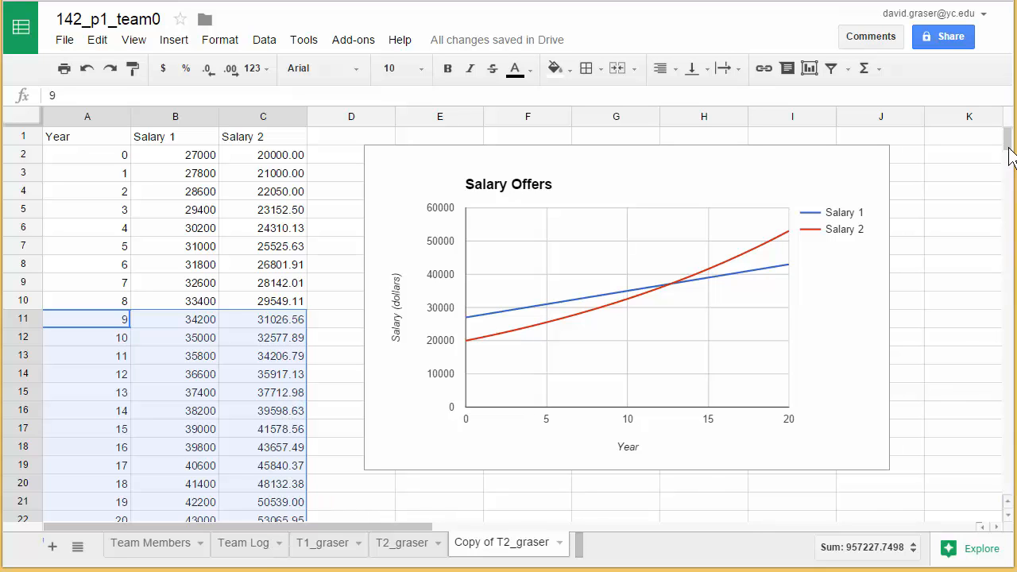
{"action": "left_click_drag", "start_coordinate": [1008, 137], "coordinate": [1008, 141]}
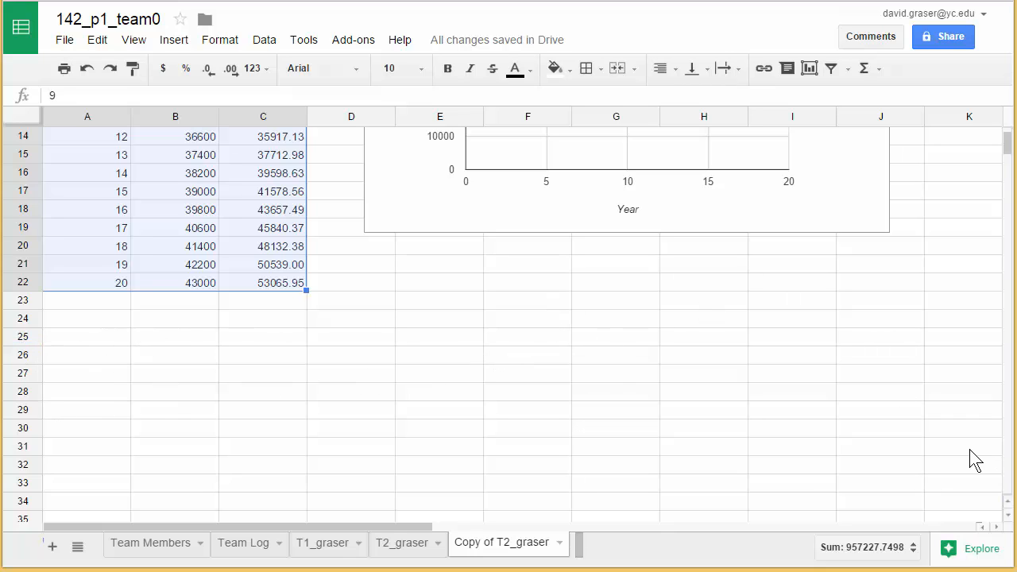
{"action": "scroll", "coordinate": [1010, 151], "scroll_direction": "up", "scroll_amount": 2}
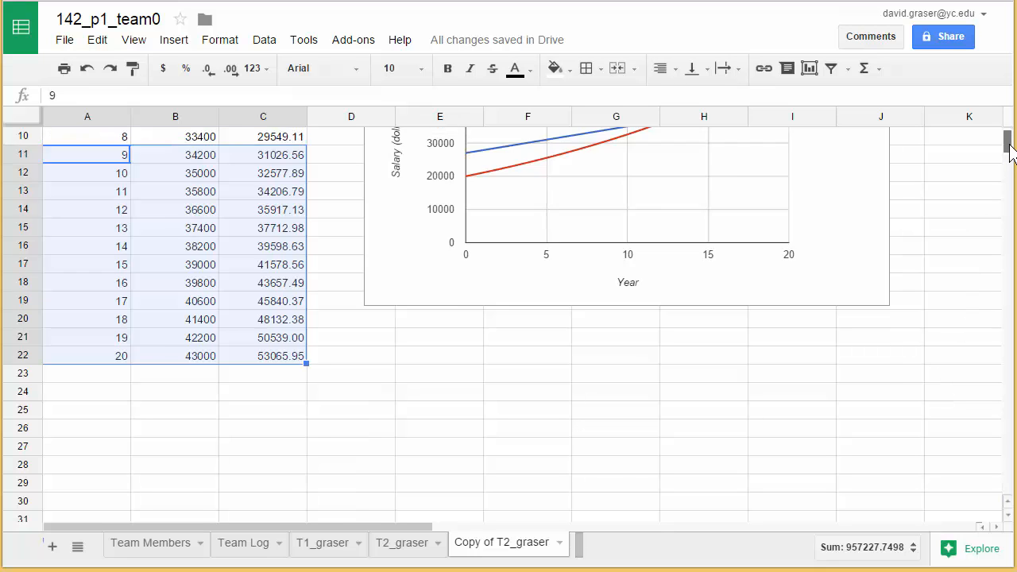
{"action": "scroll", "coordinate": [1009, 147], "scroll_direction": "up", "scroll_amount": 5}
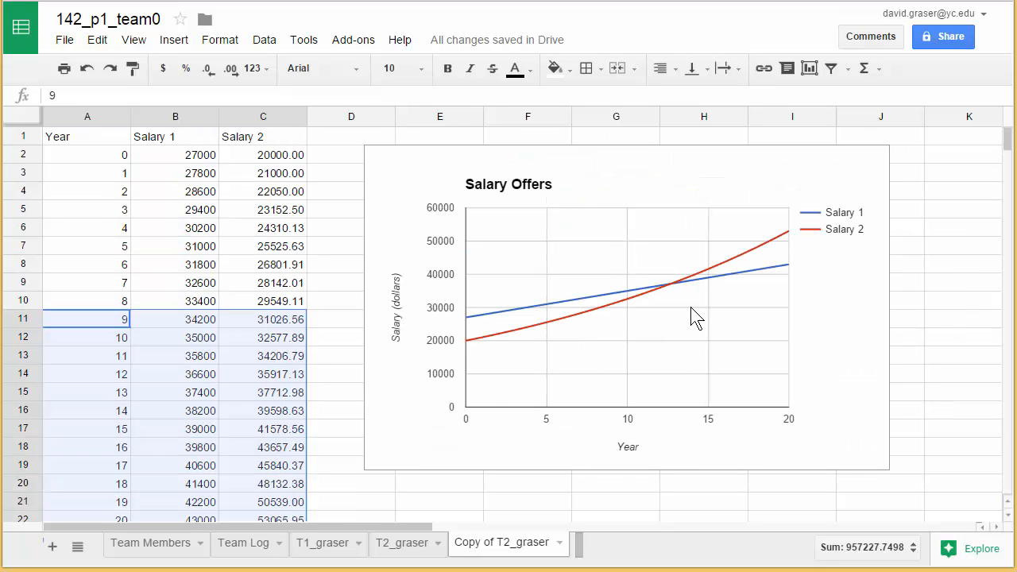